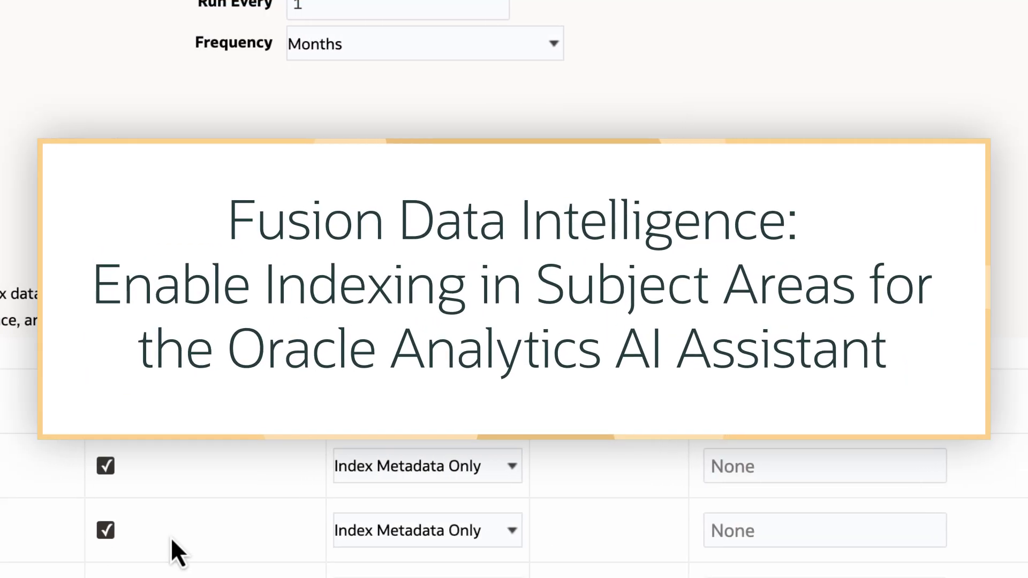
Step: Ask the Assistant: 'Show me Number of Activities by line of business. Remove any null values or instances'
click(506, 530)
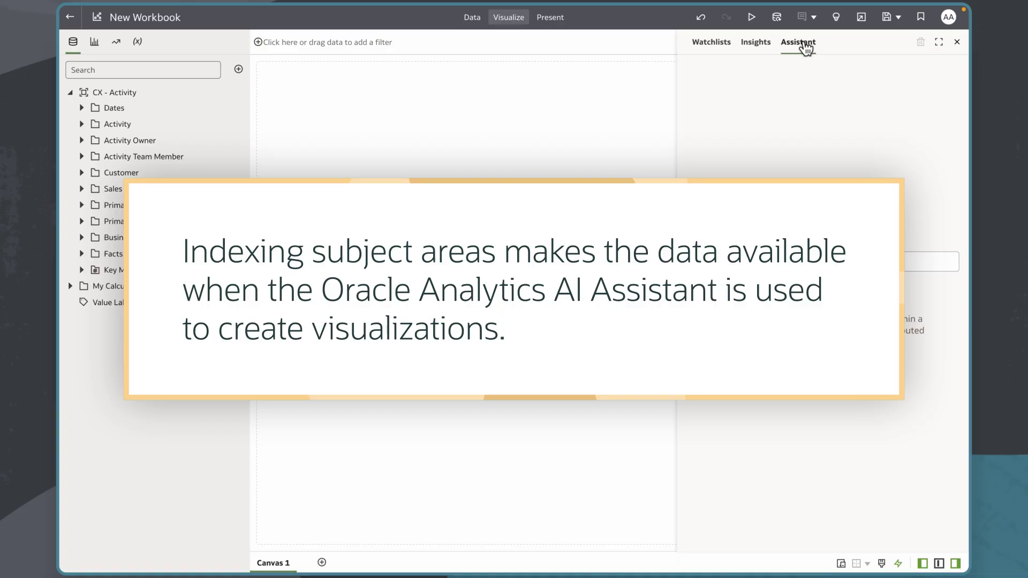
click(749, 262)
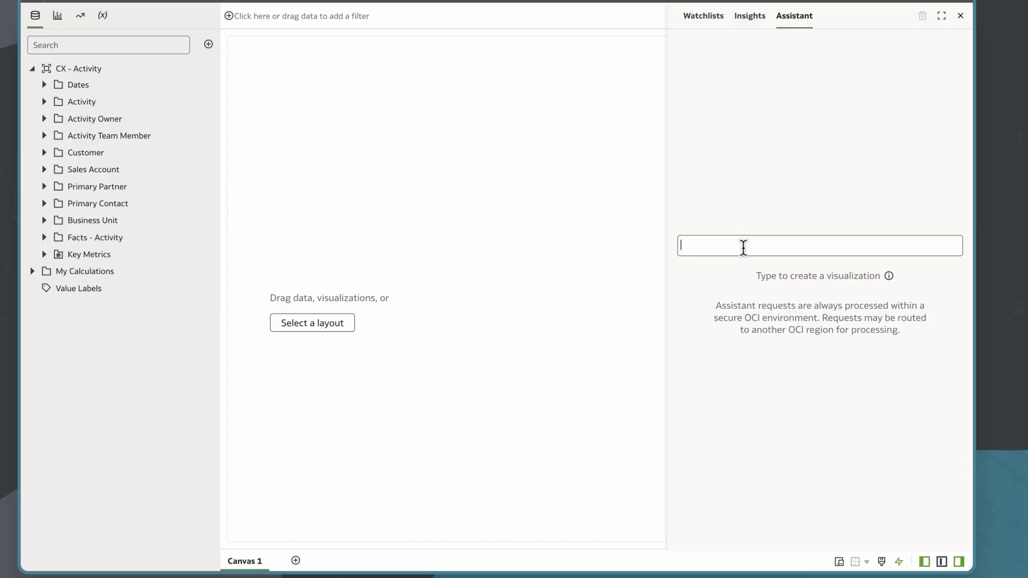
text(Show )
text(me Number of Activiti)
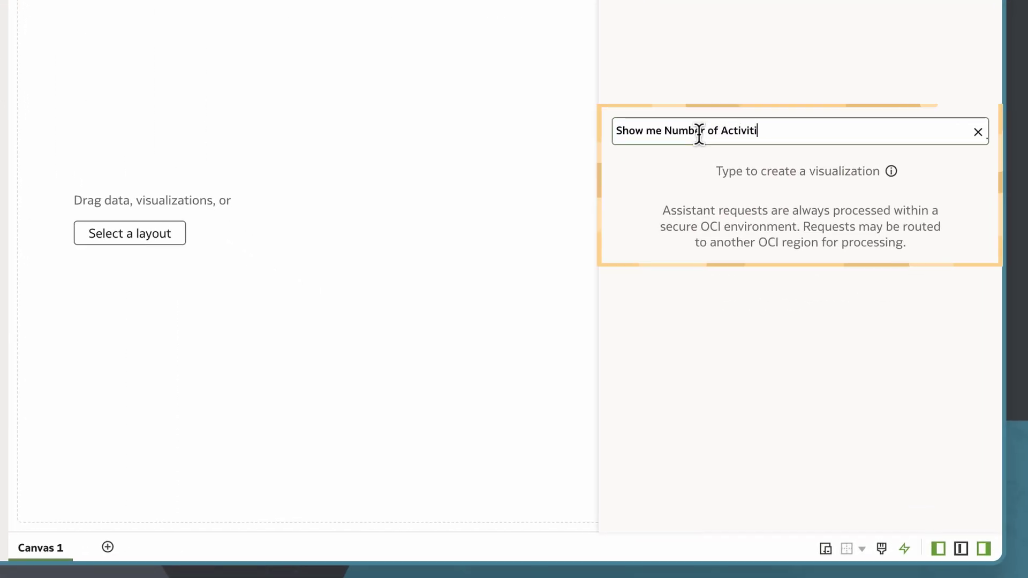
text(es by line of business. )
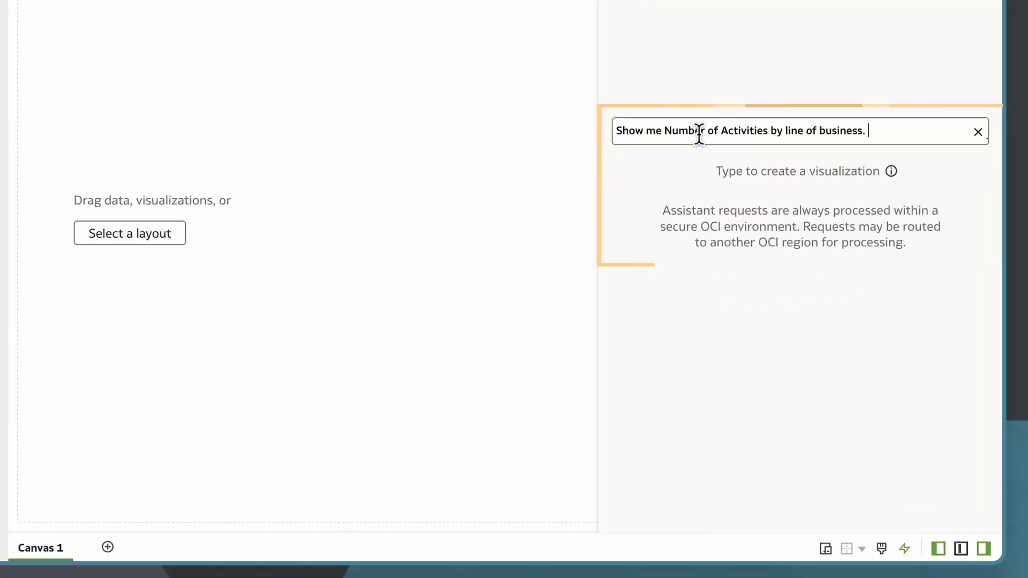
text(Remove any null value)
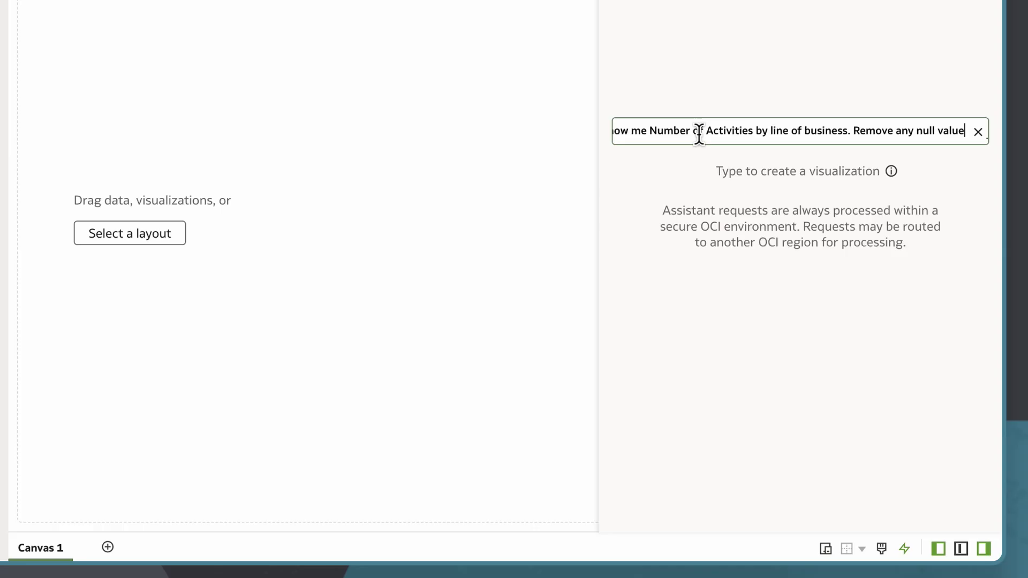
text(s or instances of ~NOVALUE~)
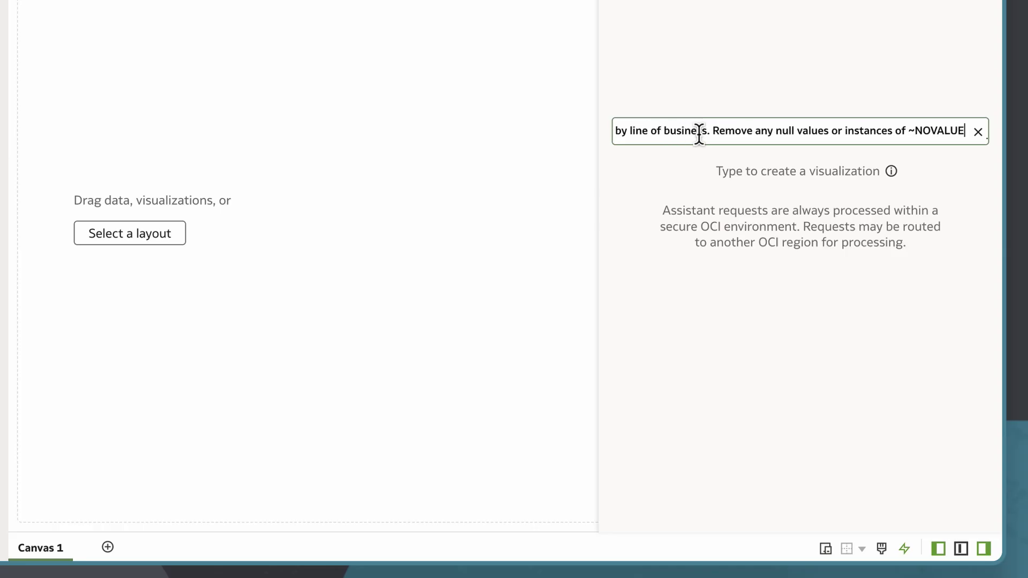
text(.)
key(Return)
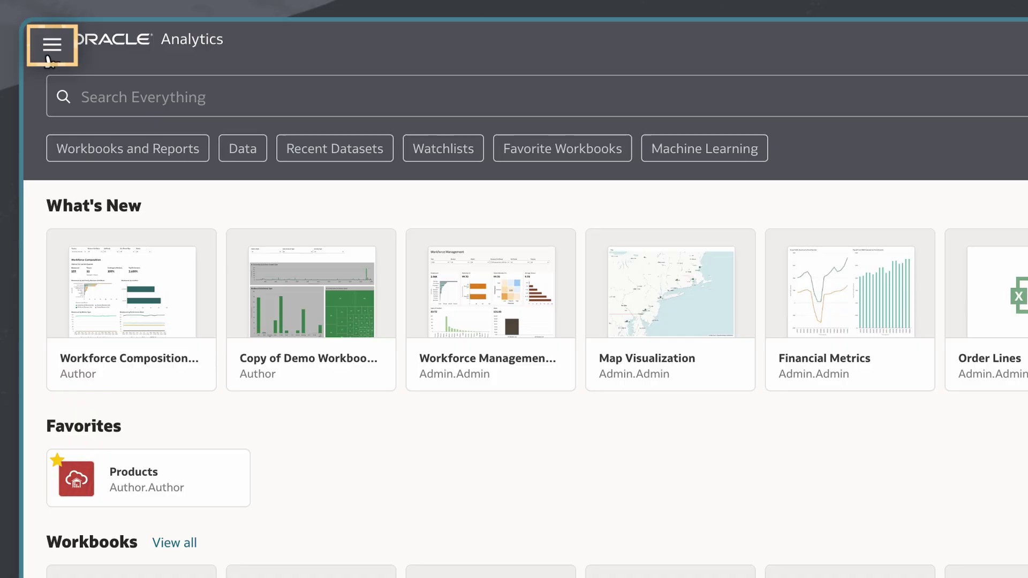
Step: Go to Console and open Search Index under Configuration and Settings
click(47, 56)
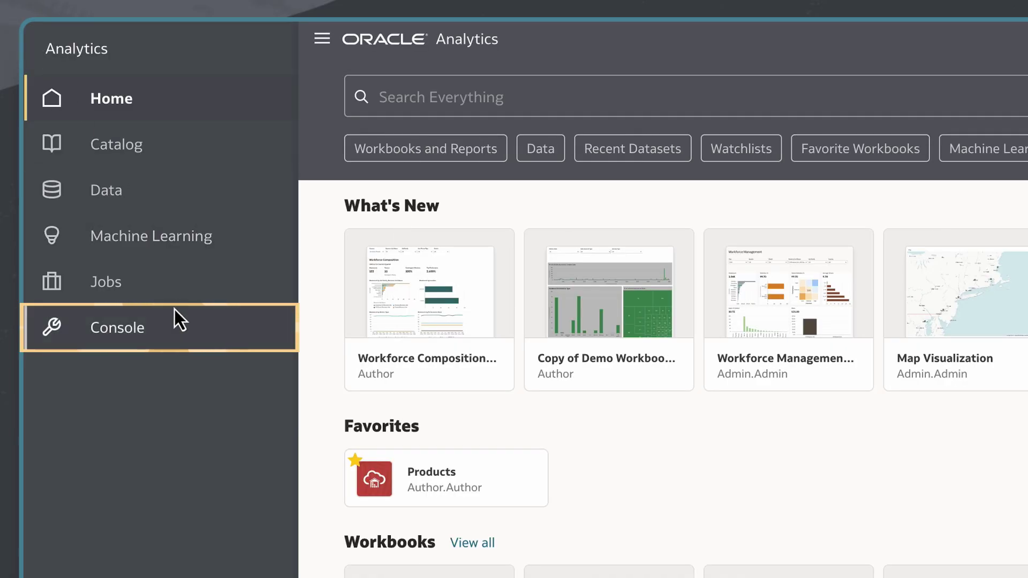
click(174, 328)
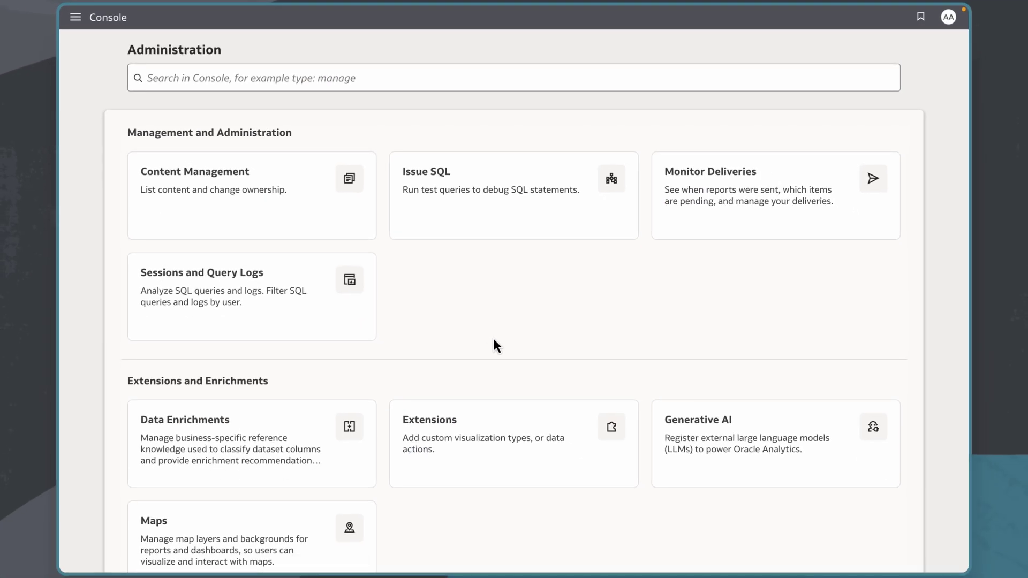
scroll(492, 346, down, 5)
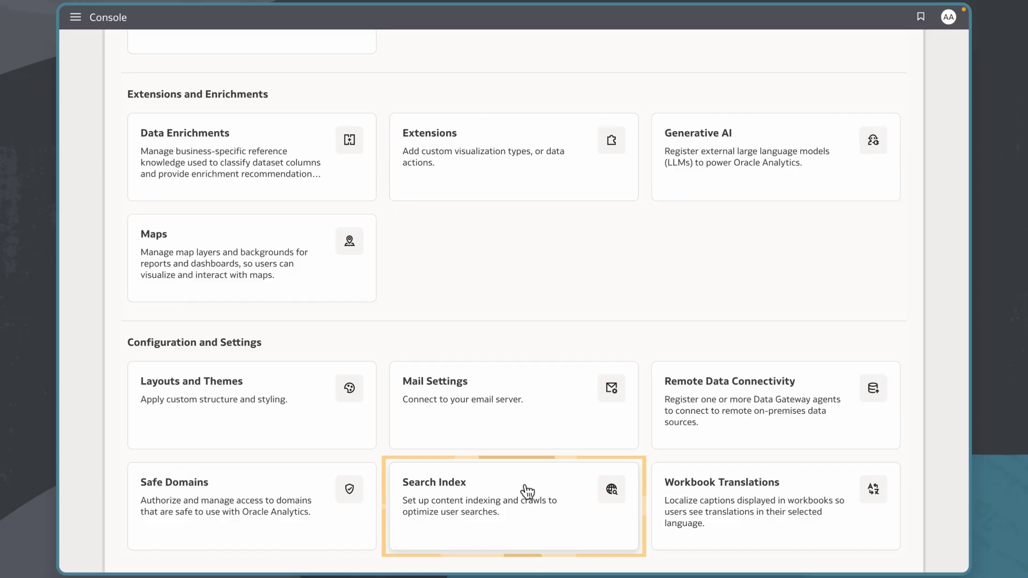
click(528, 491)
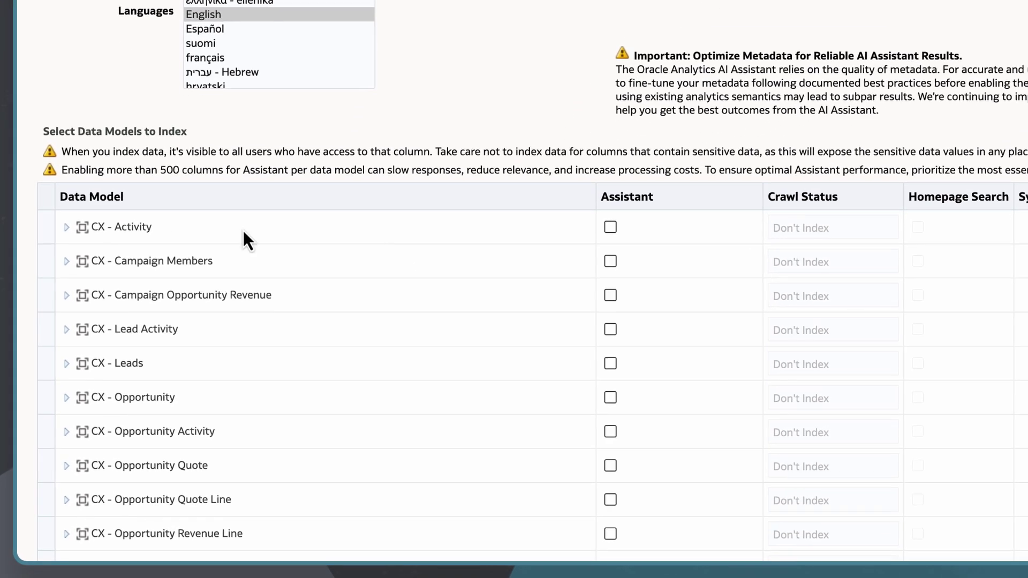
Step: Under CX - Activity, include Dates, Activity, Activity Team Member, Customer, Sales Account, Primary Contact, Business Unit and Facts - Activity for the Assistant
click(66, 227)
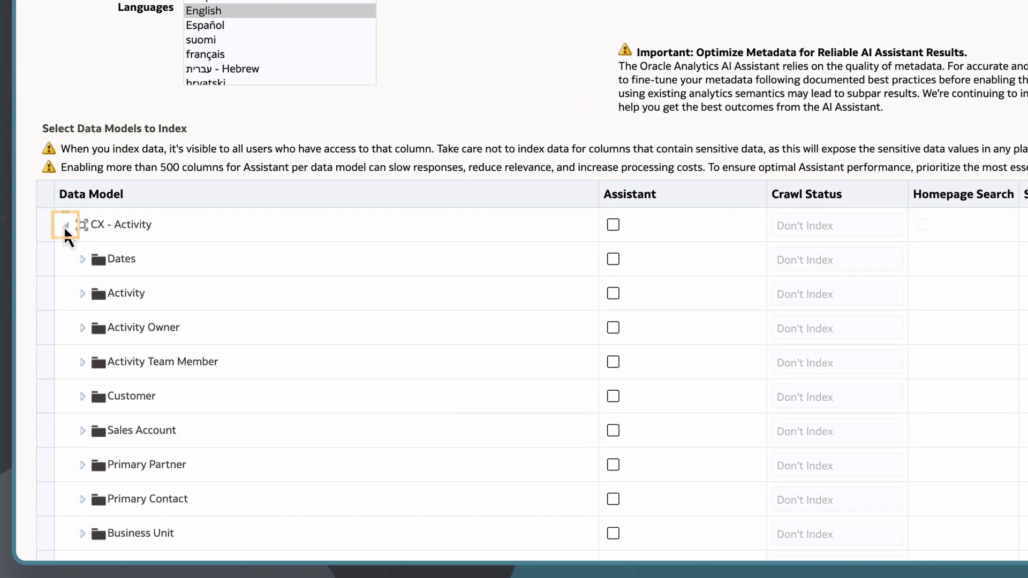
click(613, 261)
click(613, 298)
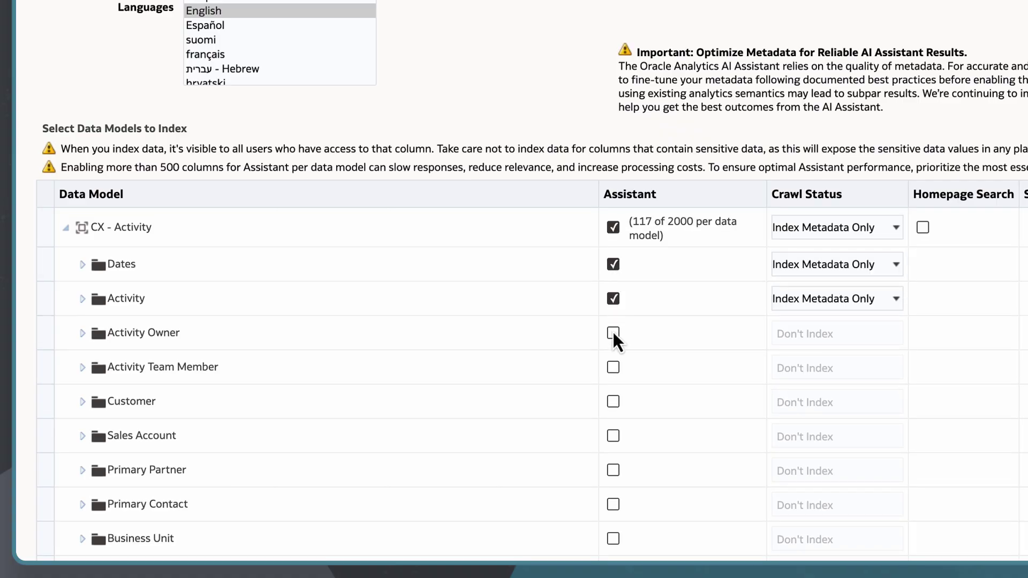
click(613, 367)
scroll(614, 321, down, 2)
click(613, 305)
click(613, 339)
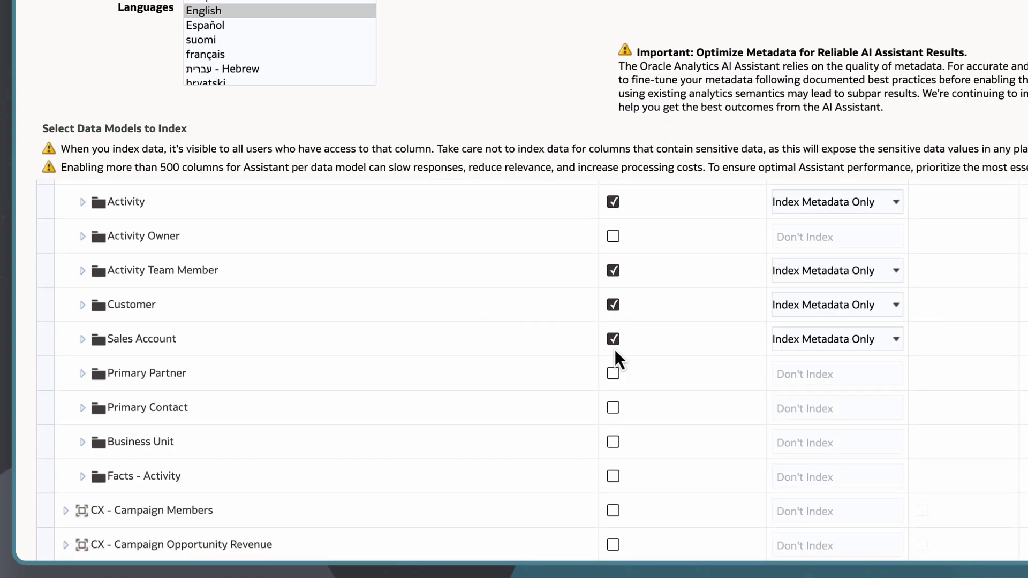
click(614, 407)
click(613, 441)
click(613, 476)
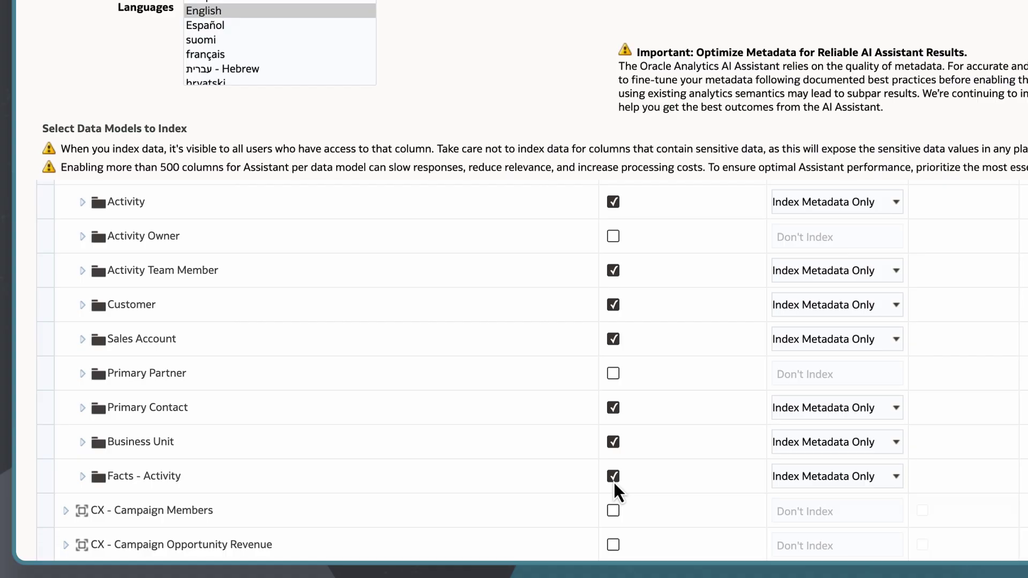
Step: Exclude Primary Contact's Geography, Contact Identifier and Contact Email Address from indexing
click(83, 409)
scroll(484, 496, down, 4)
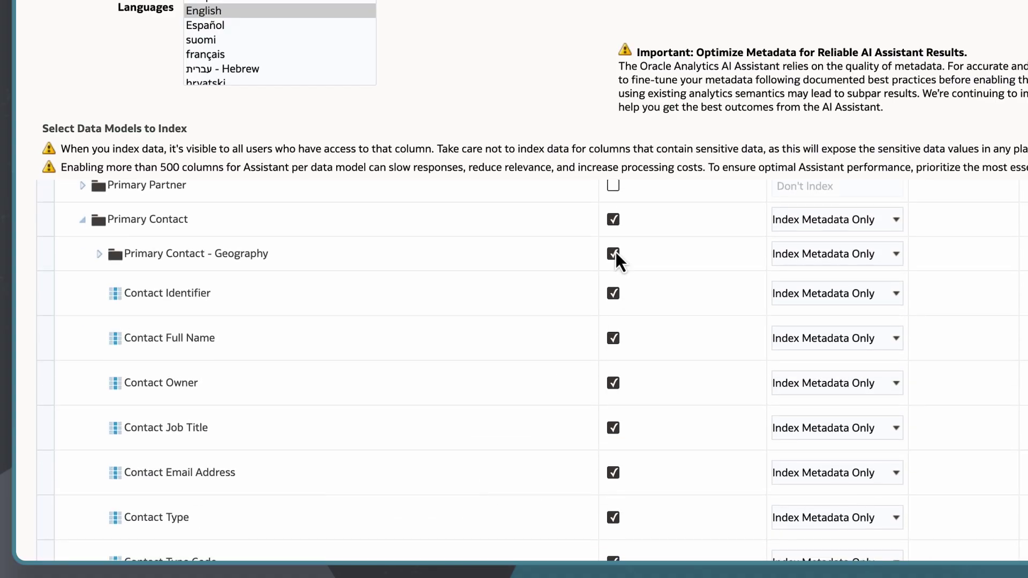
click(613, 253)
click(613, 294)
scroll(611, 332, down, 3)
click(614, 359)
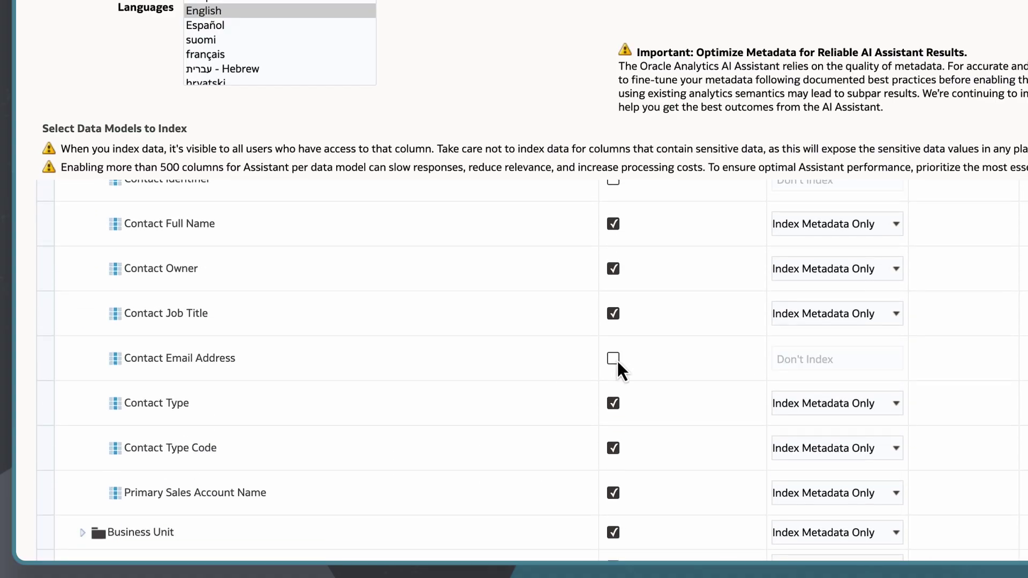
click(891, 313)
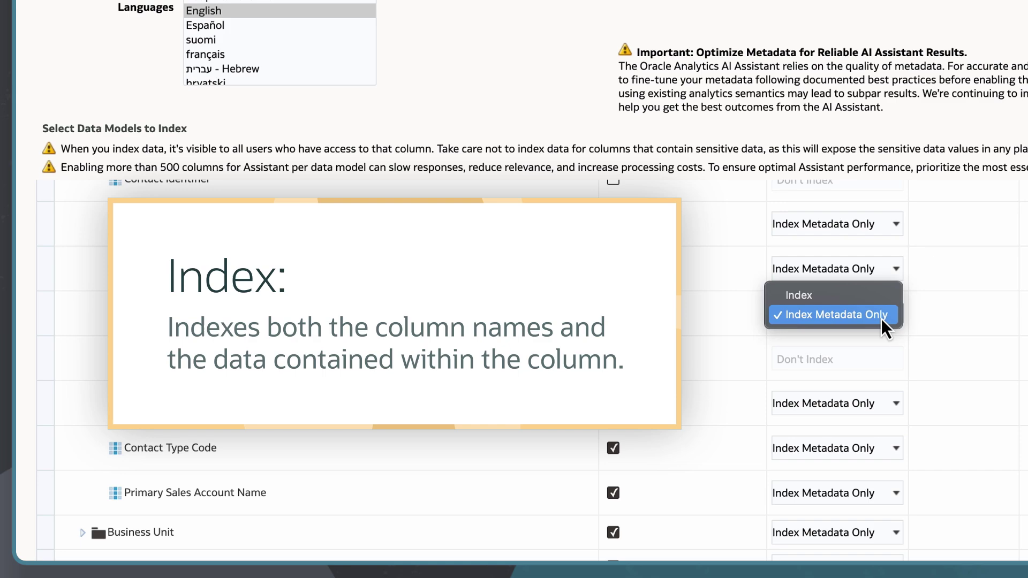
click(881, 316)
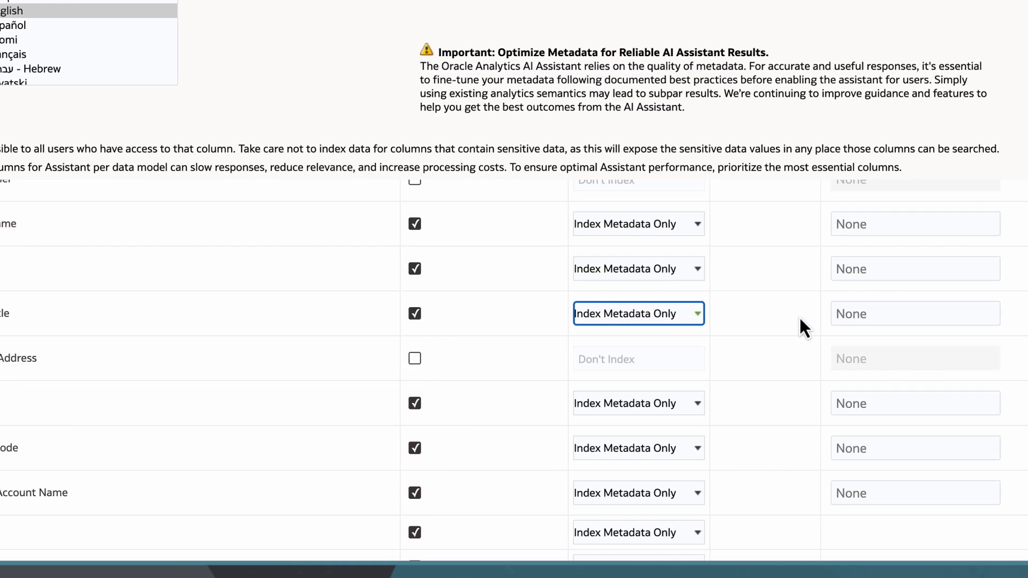
scroll(815, 320, up, 5)
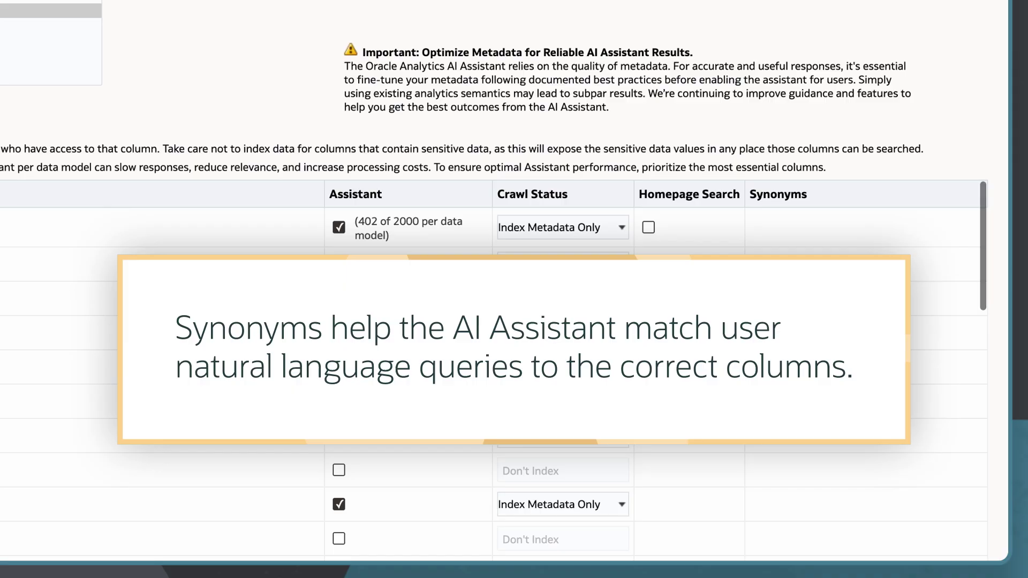
scroll(832, 355, down, 3)
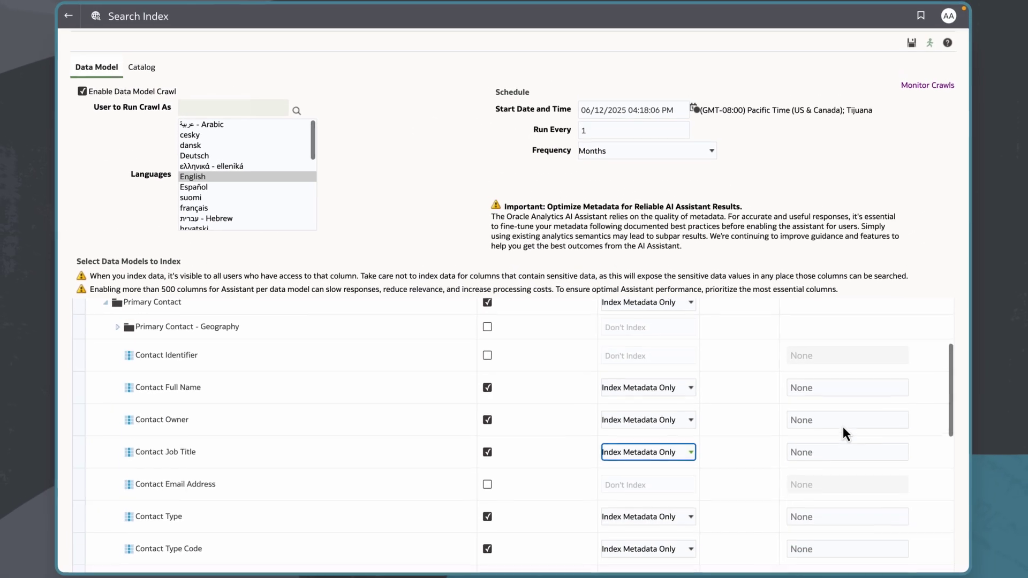
Step: Add the synonym 'Job Title' to Contact Job Title
click(840, 433)
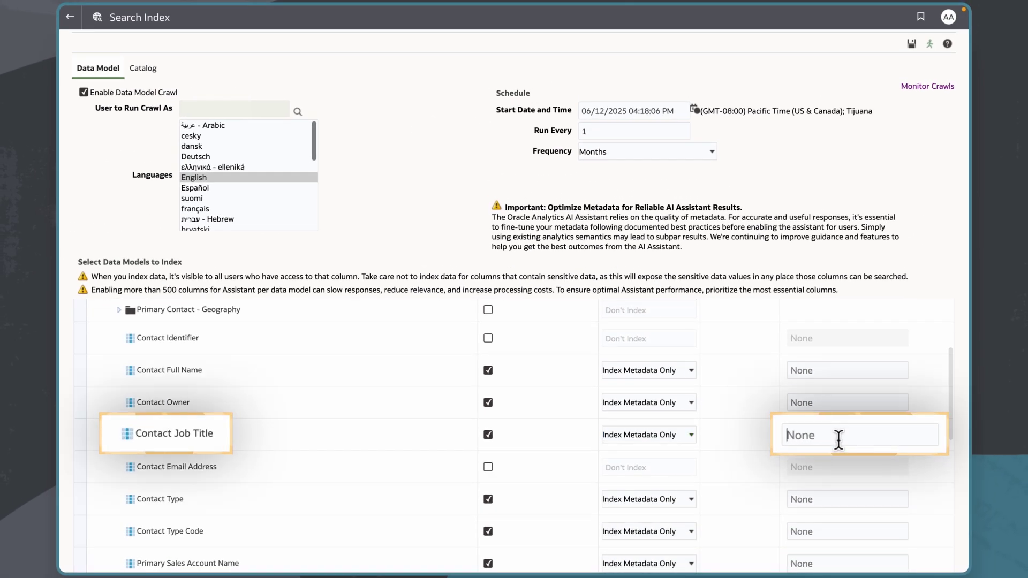
text(Job Title)
key(Return)
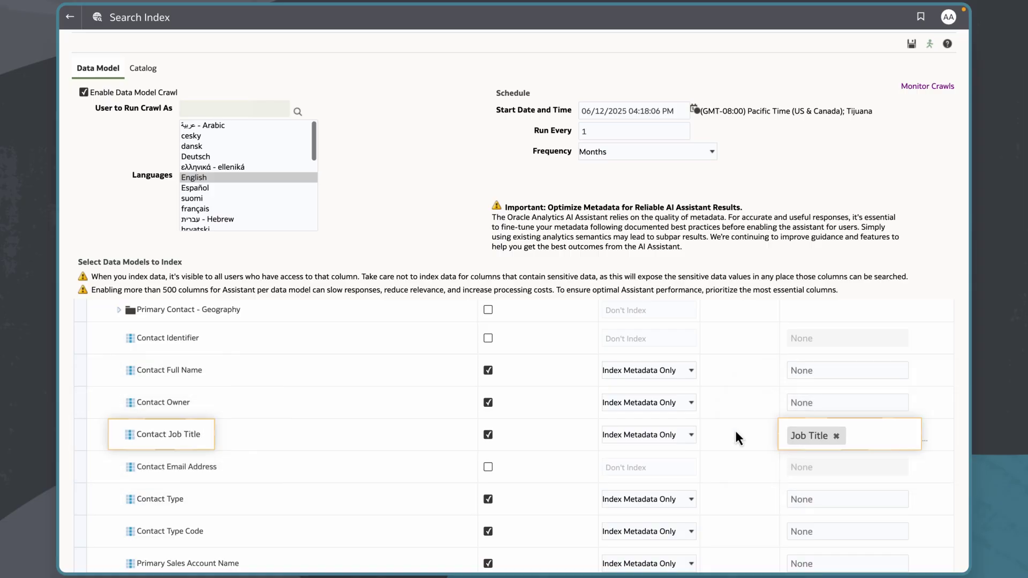
Step: Under Facts - Activity, give # of Activities the synonym 'Number of Activities'
scroll(392, 448, down, 1)
scroll(389, 451, down, 2)
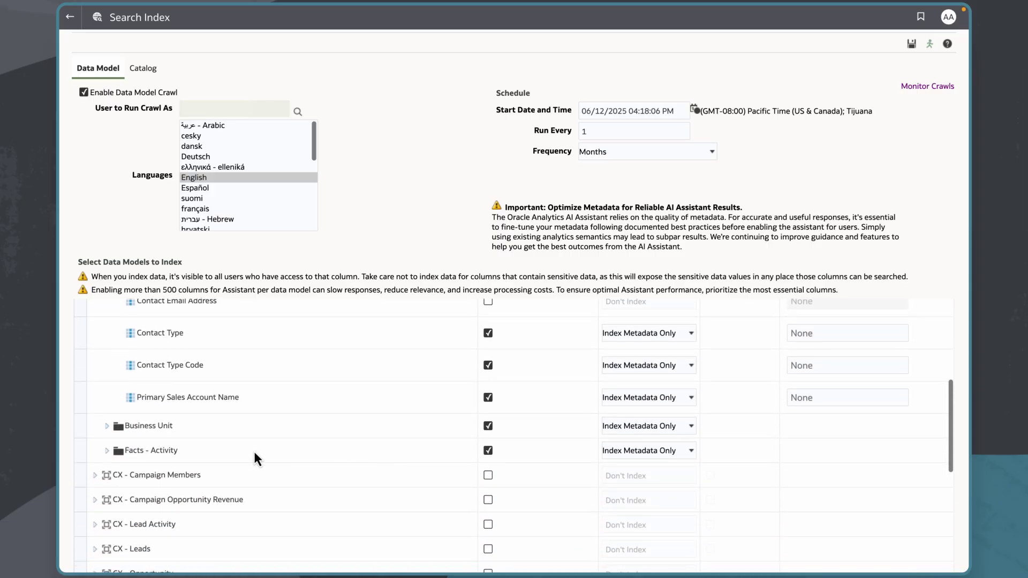
click(107, 451)
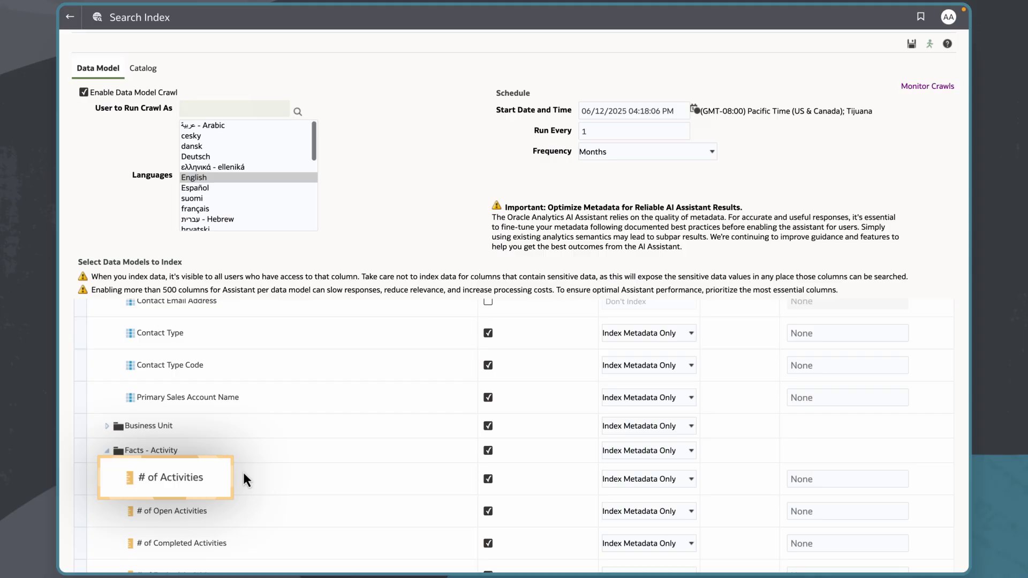
click(806, 478)
text(Number of Activities)
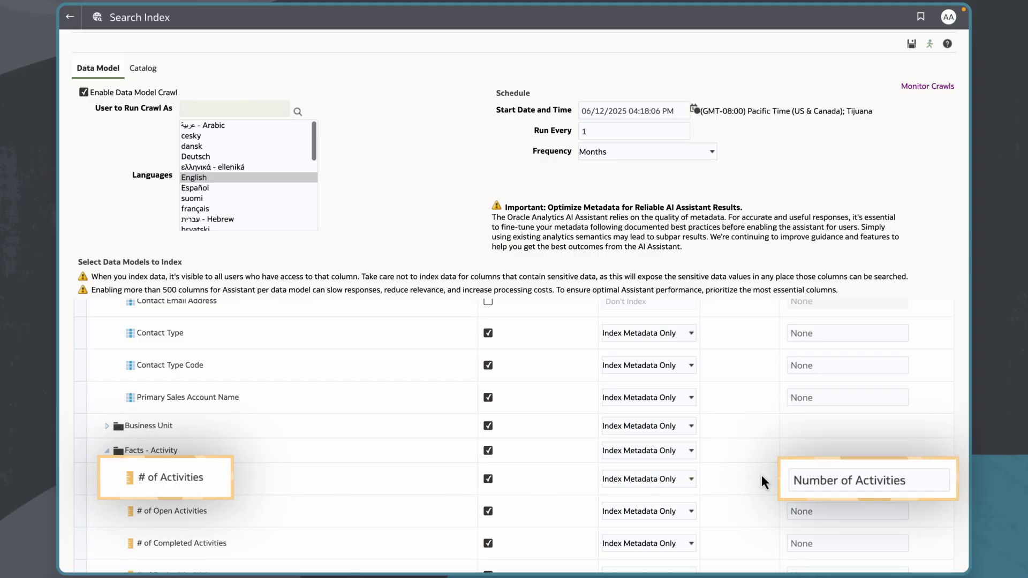
key(Return)
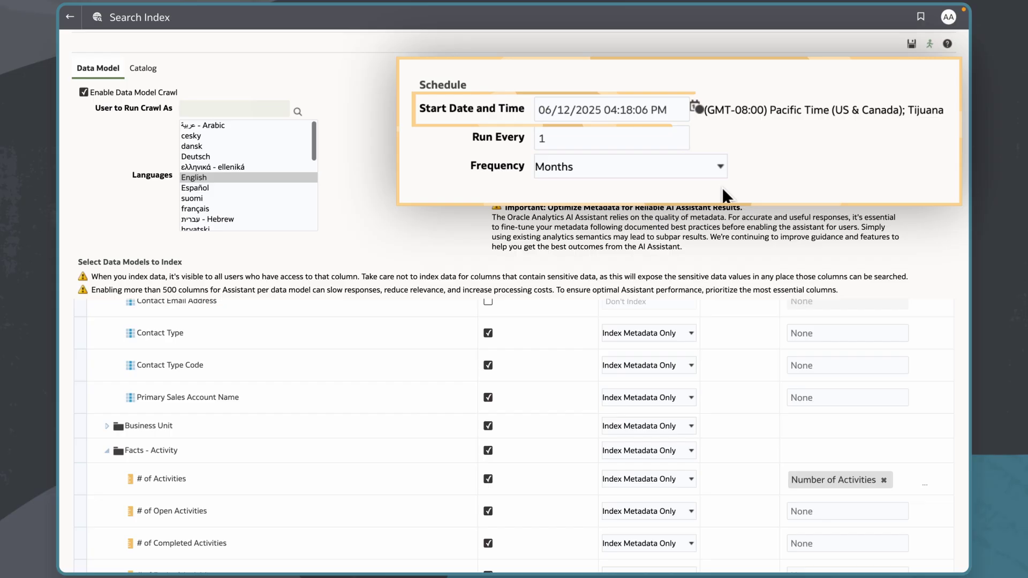
click(719, 167)
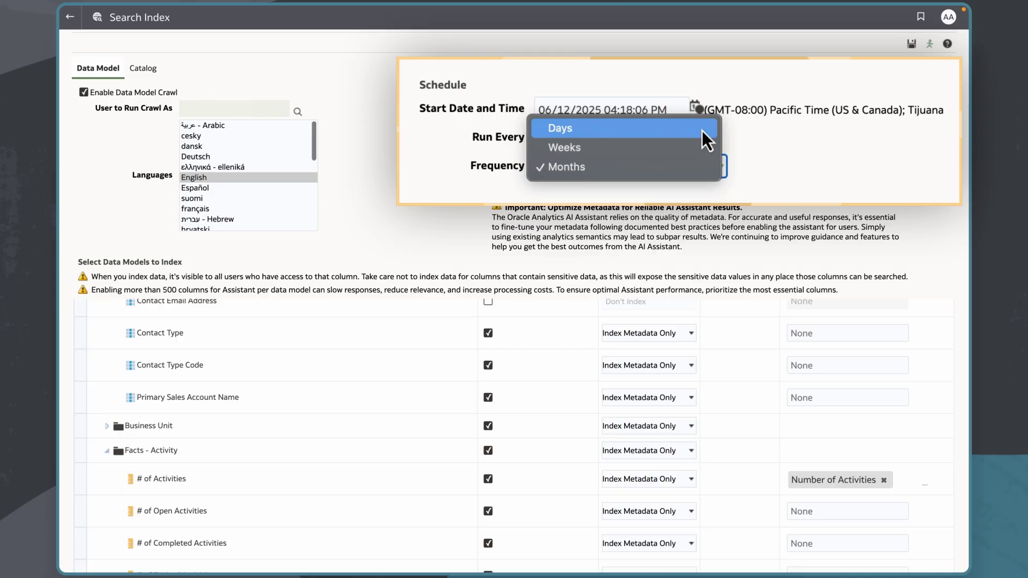
key(Escape)
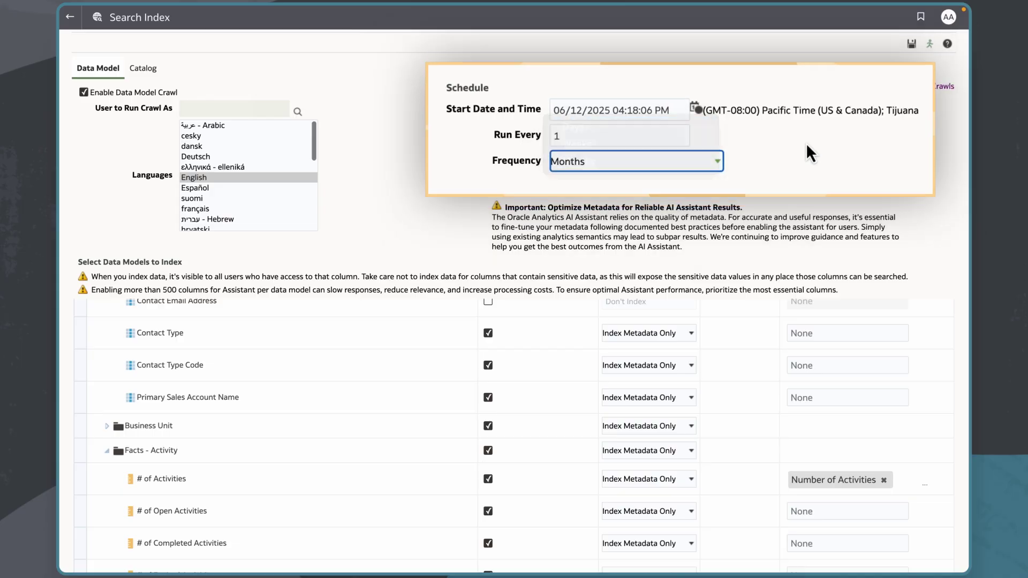
click(195, 177)
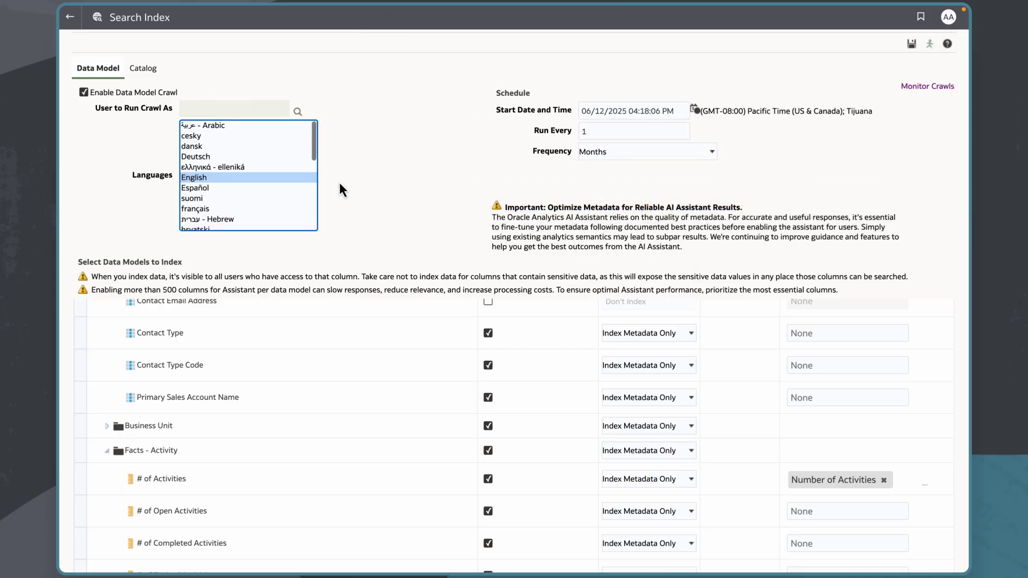
Step: Save the indexing settings and schedule, then run the crawl immediately
click(912, 44)
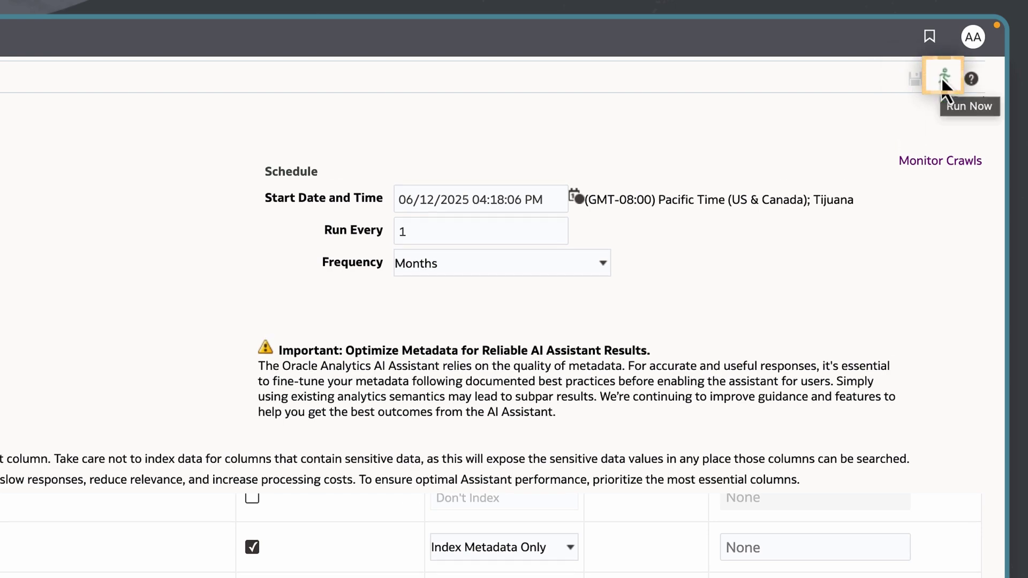
click(942, 81)
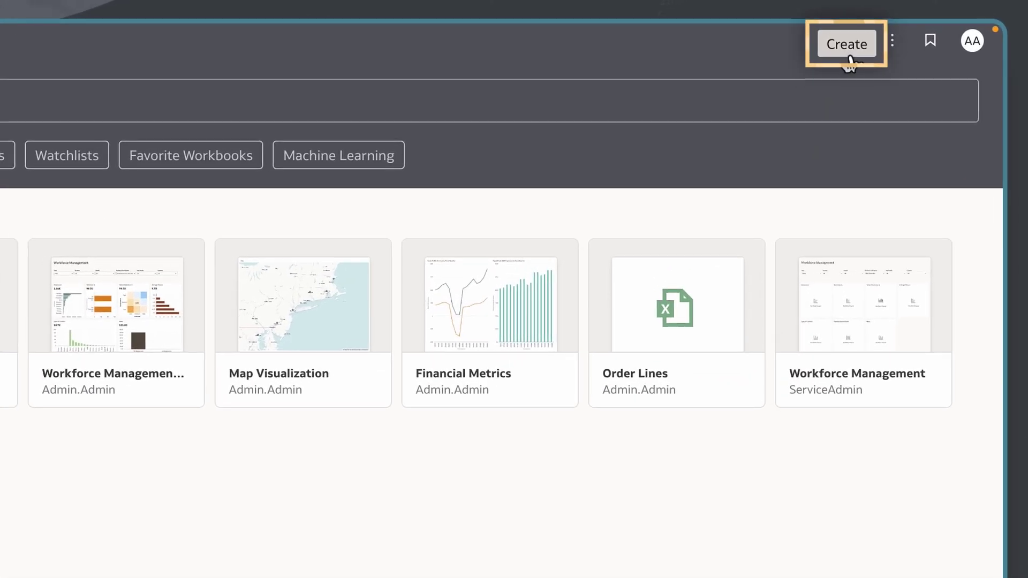
Step: Create a new workbook and add the CX - Activity subject area, found by searching 'cx'
click(860, 18)
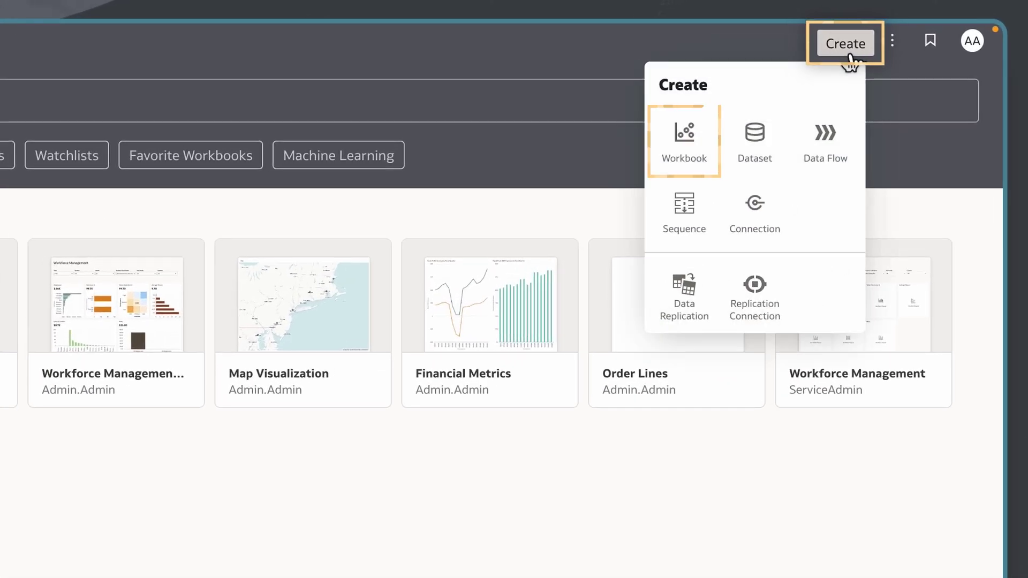
click(693, 145)
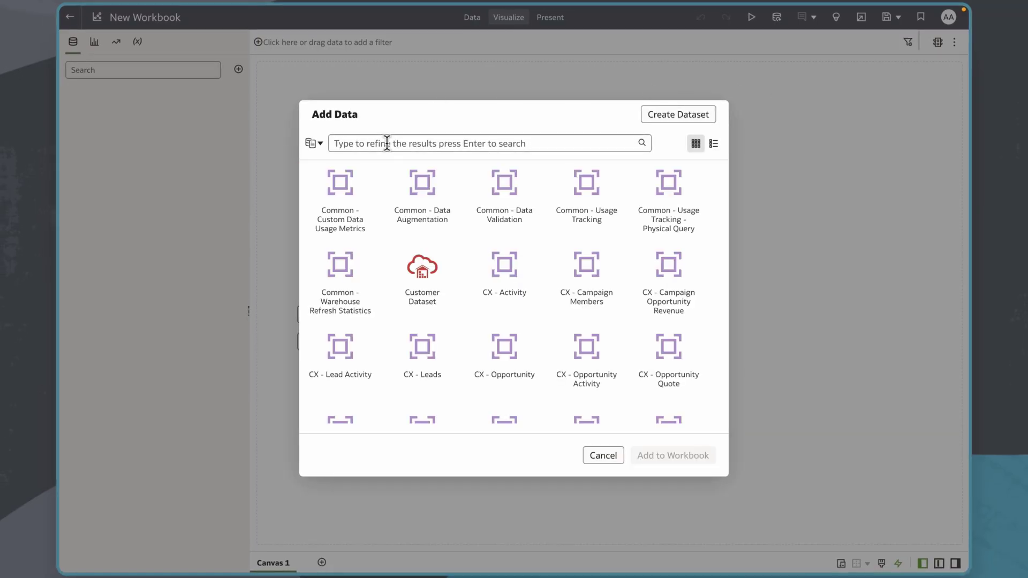
click(387, 144)
text(cx)
key(Return)
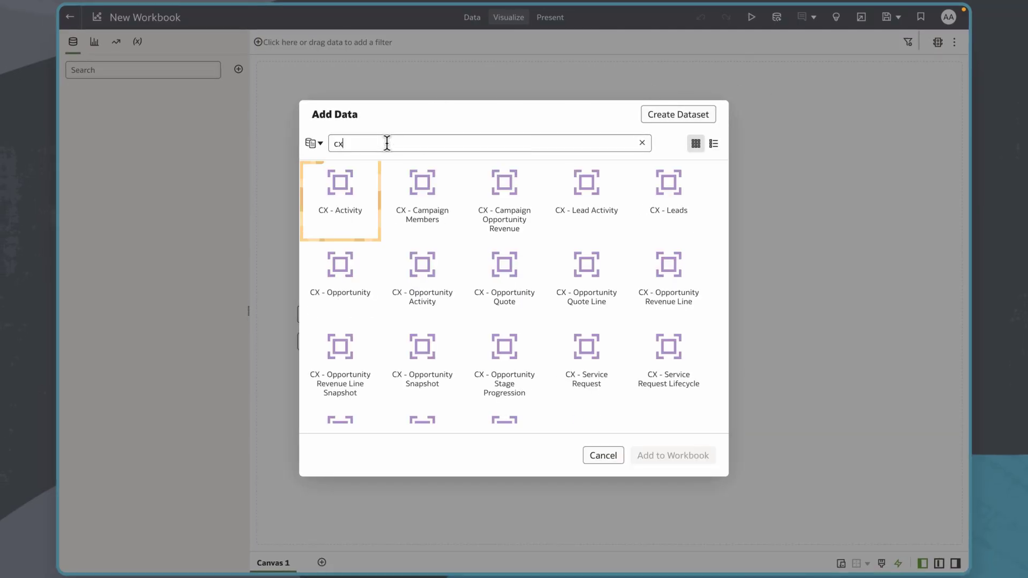
click(344, 201)
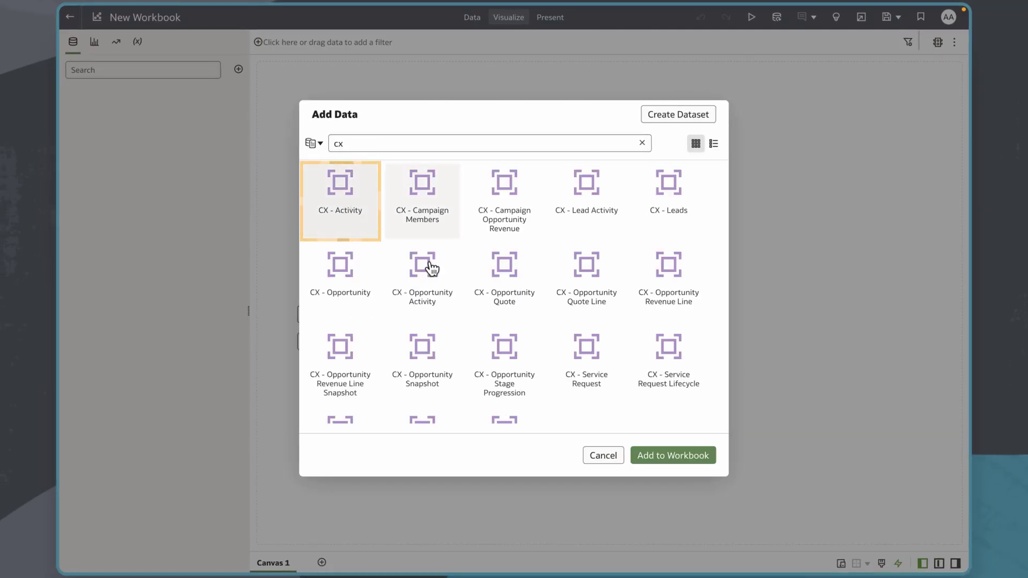
click(669, 457)
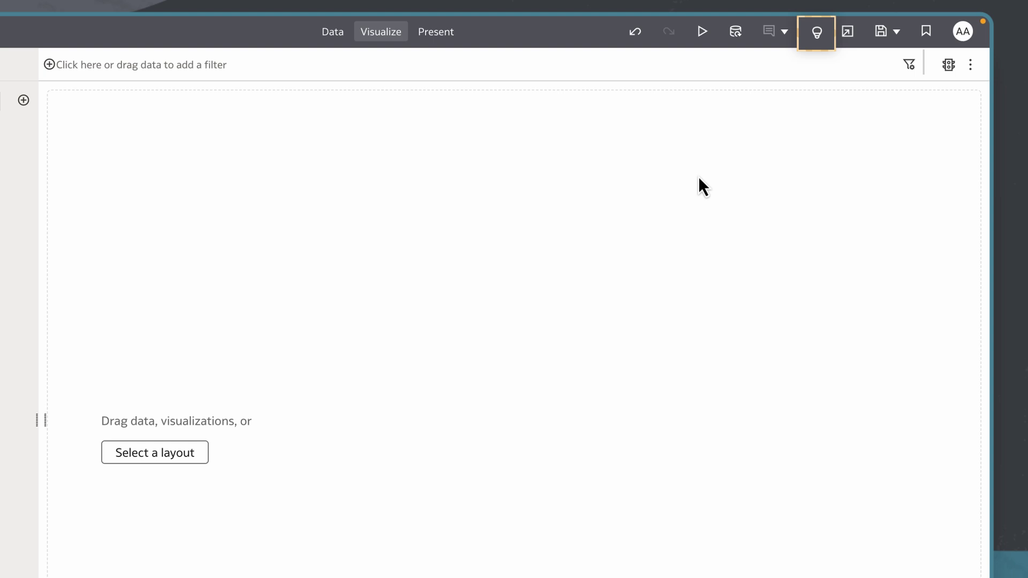
Step: Have the Assistant chart Number of Activities by line of business without nulls, and place it on the canvas
click(816, 40)
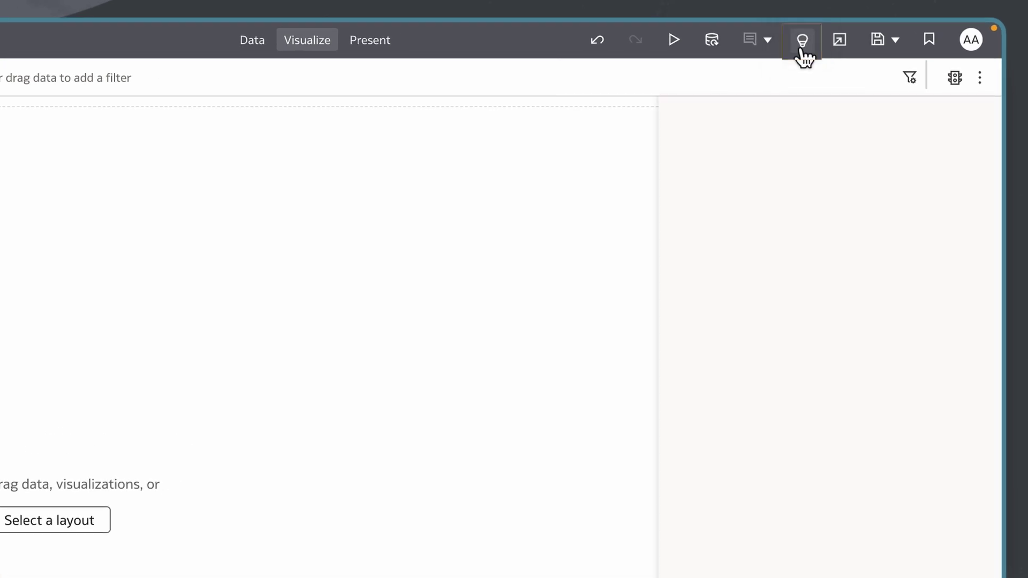
click(756, 84)
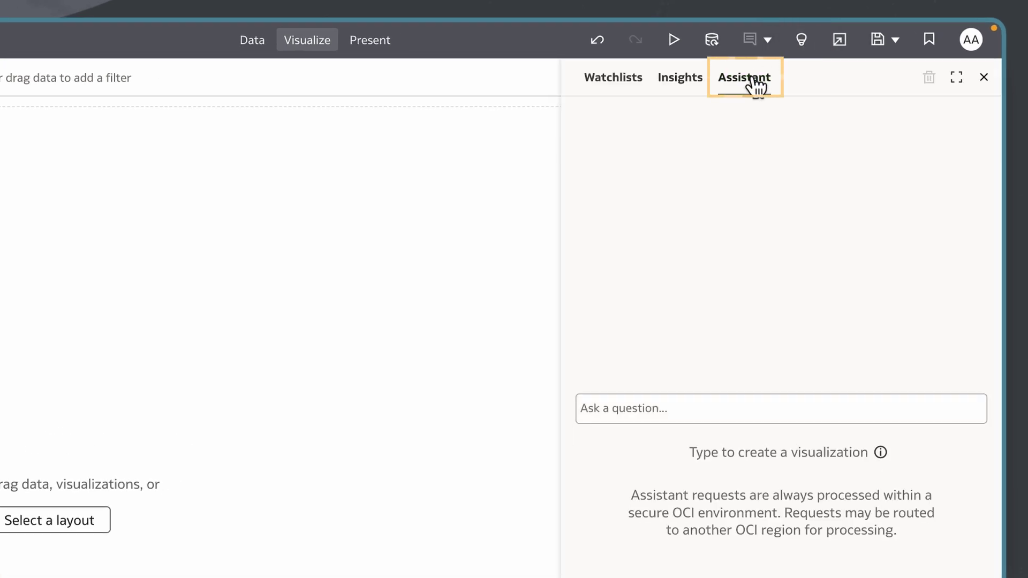
click(671, 410)
text(Show me Number of Activities by line of busin)
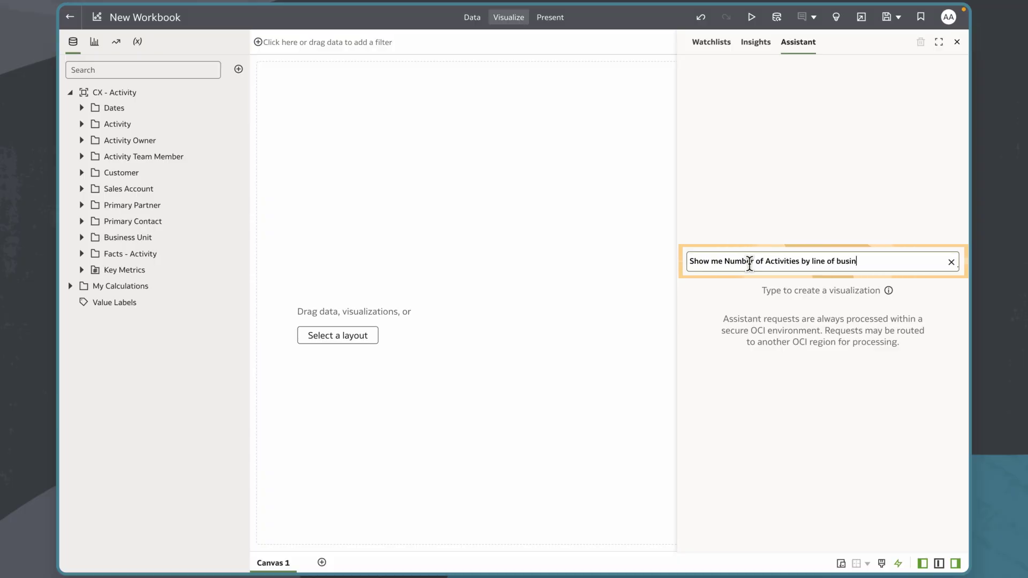
text(ess. Remove any null values or instances of ~NO)
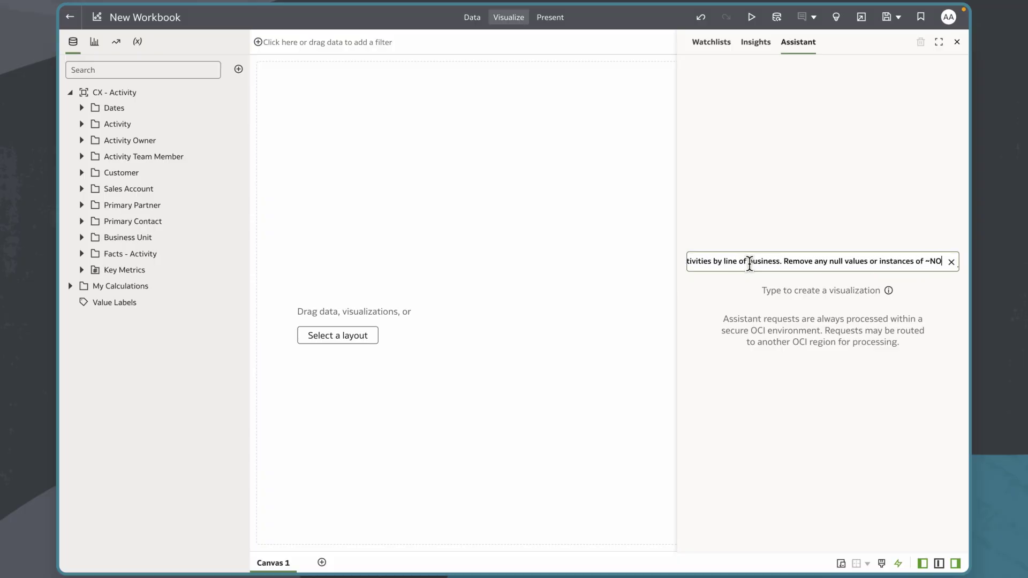
text(VALUE~.)
key(Return)
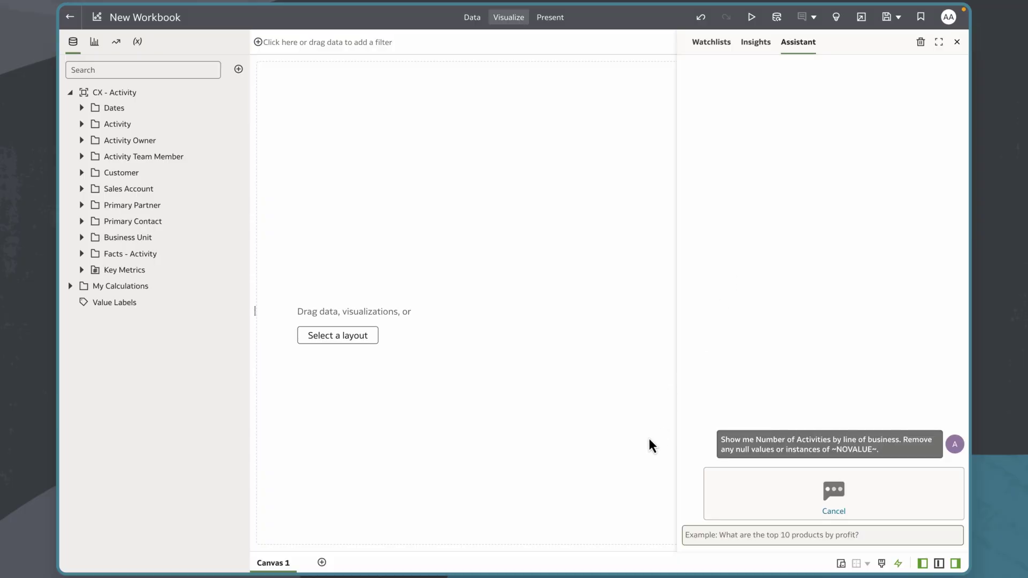
click(954, 354)
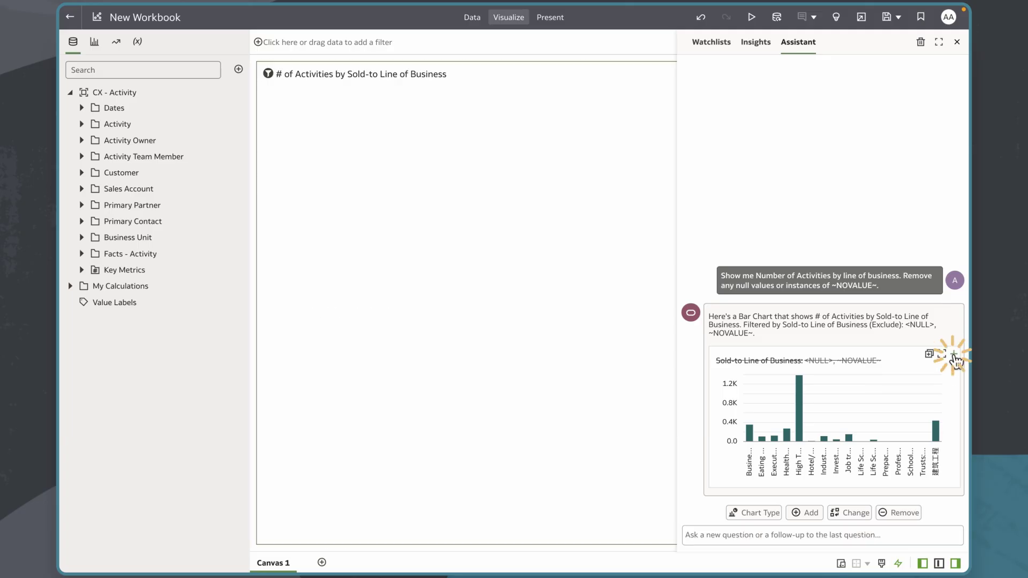
click(957, 41)
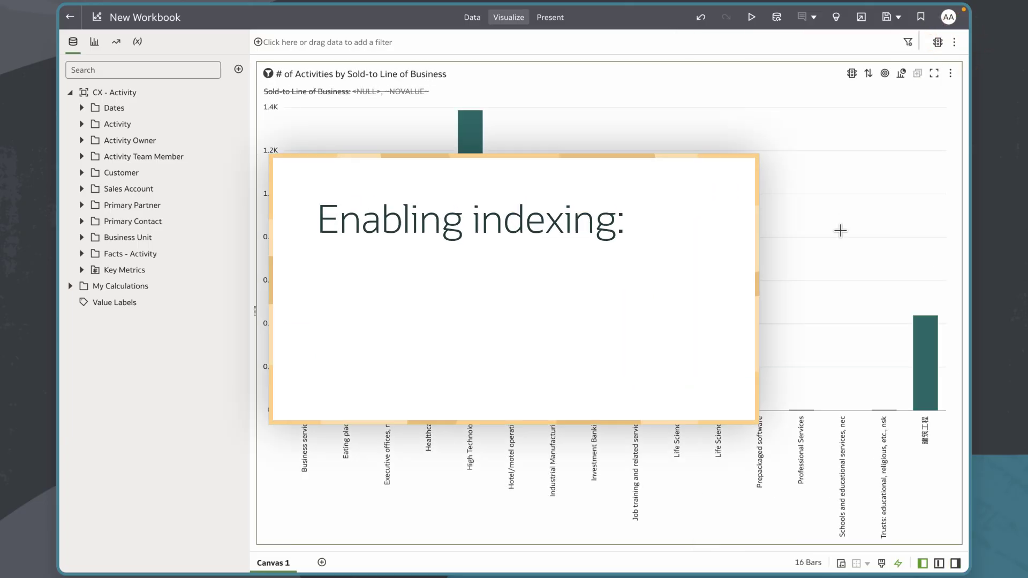